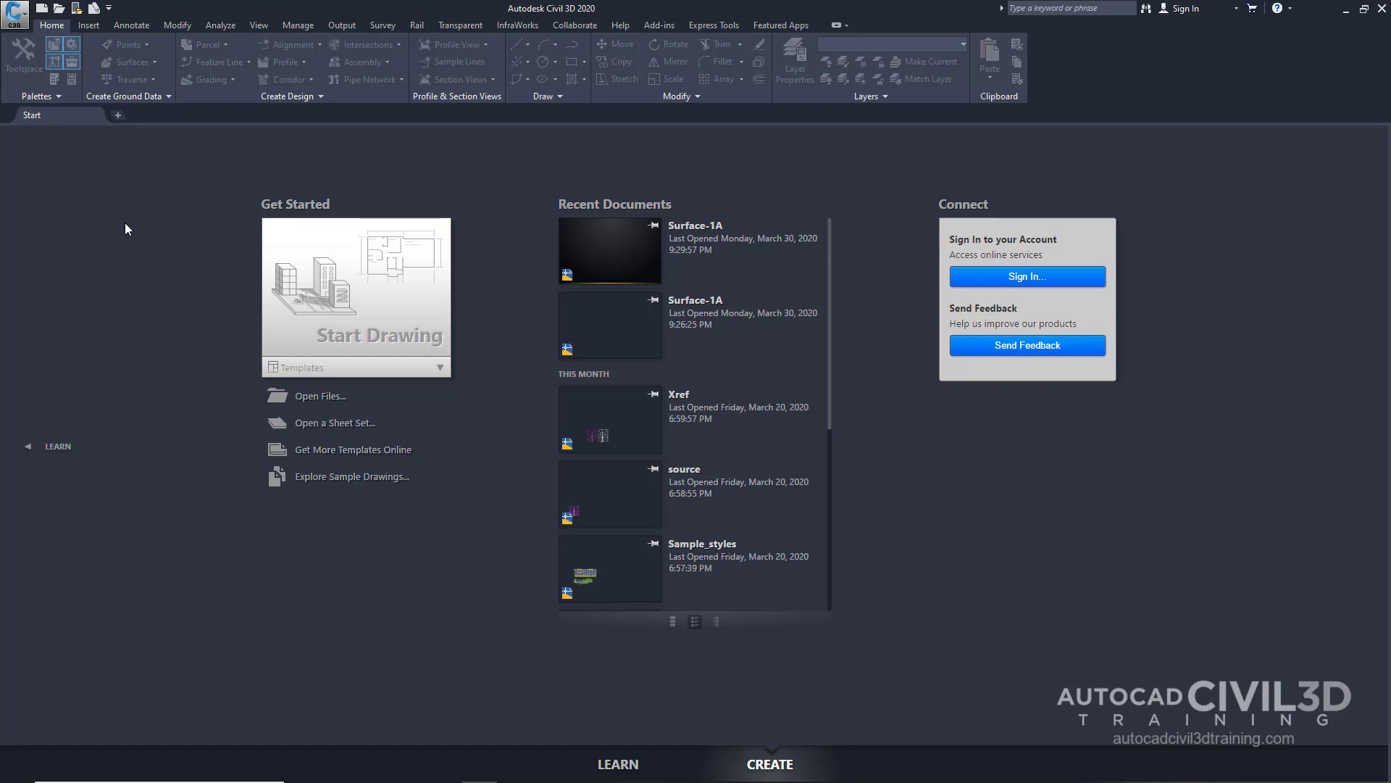
Create a new drawing from the Surface template in Desktop > Civil 3D Training > Civil Tutorials
click(16, 13)
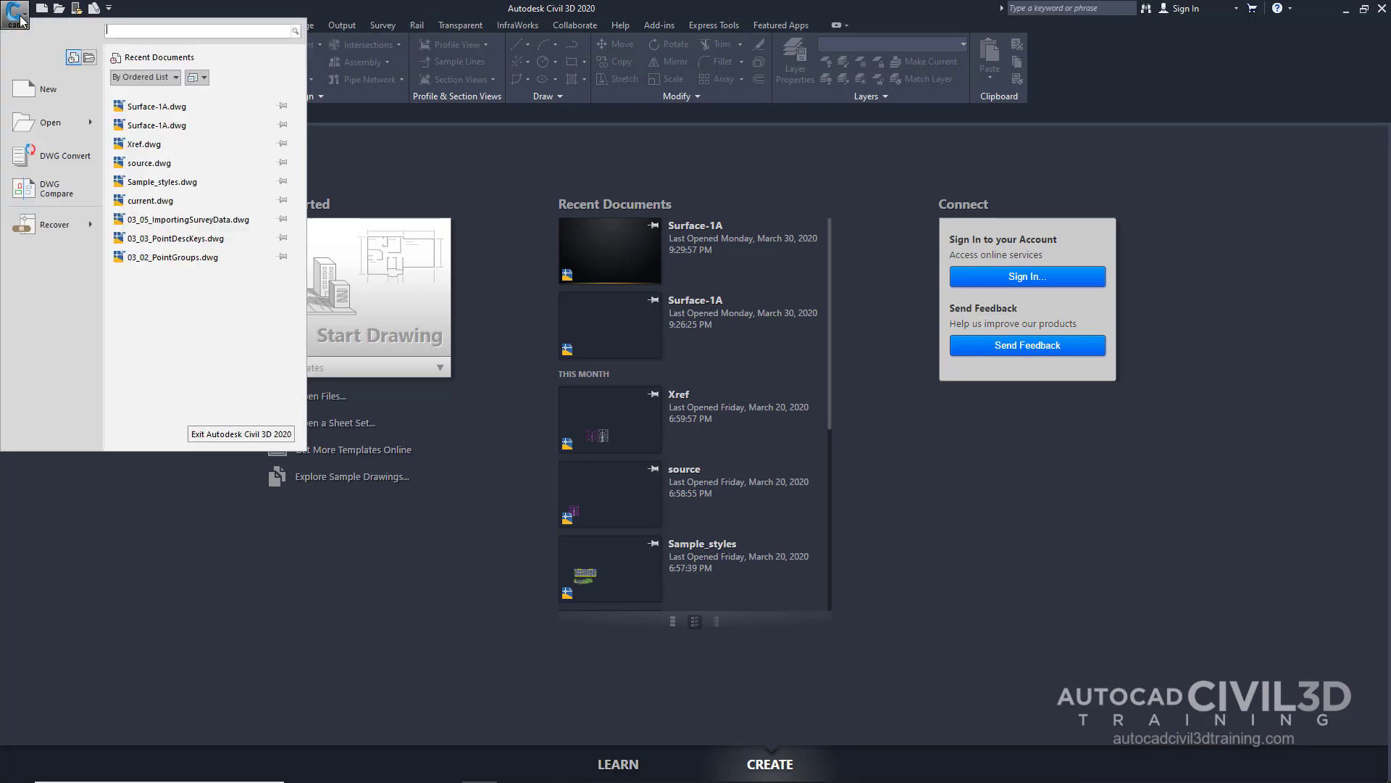
click(49, 89)
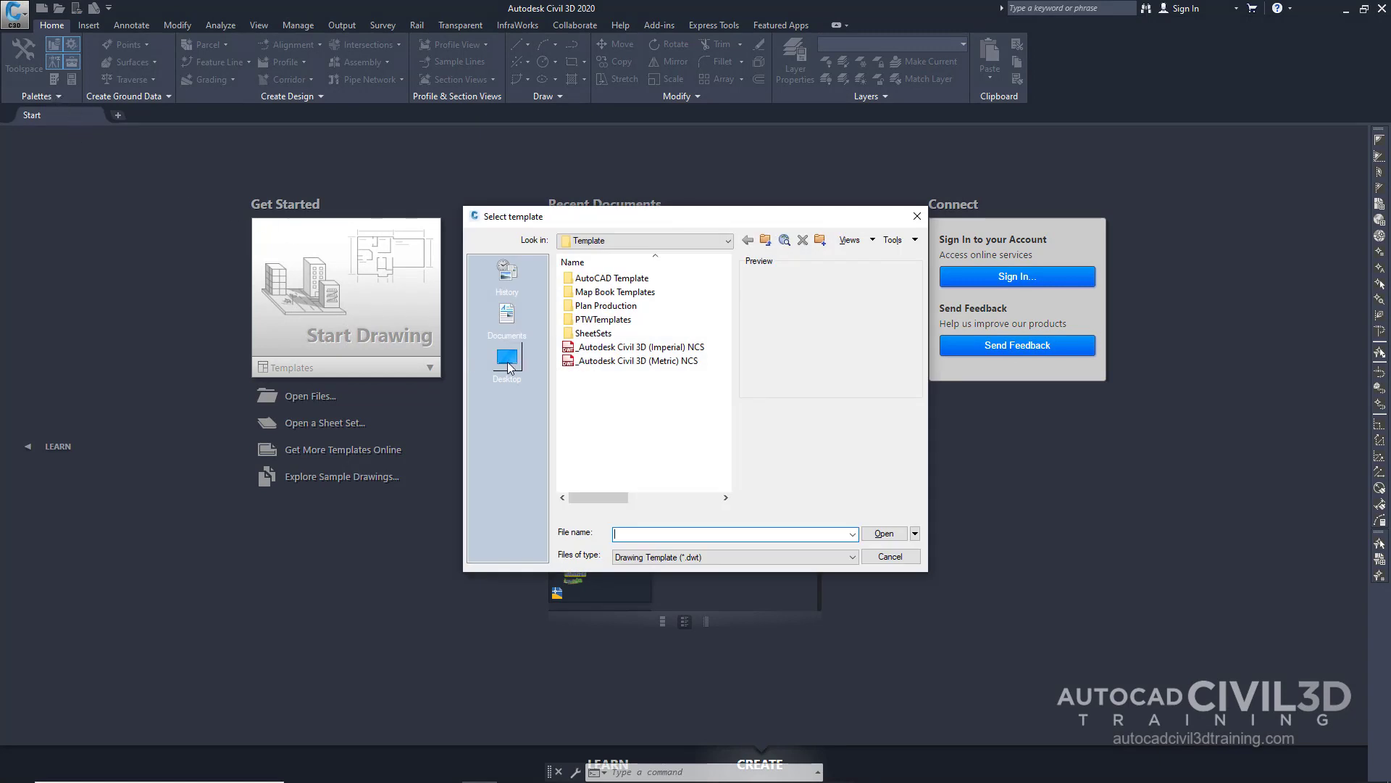
click(508, 361)
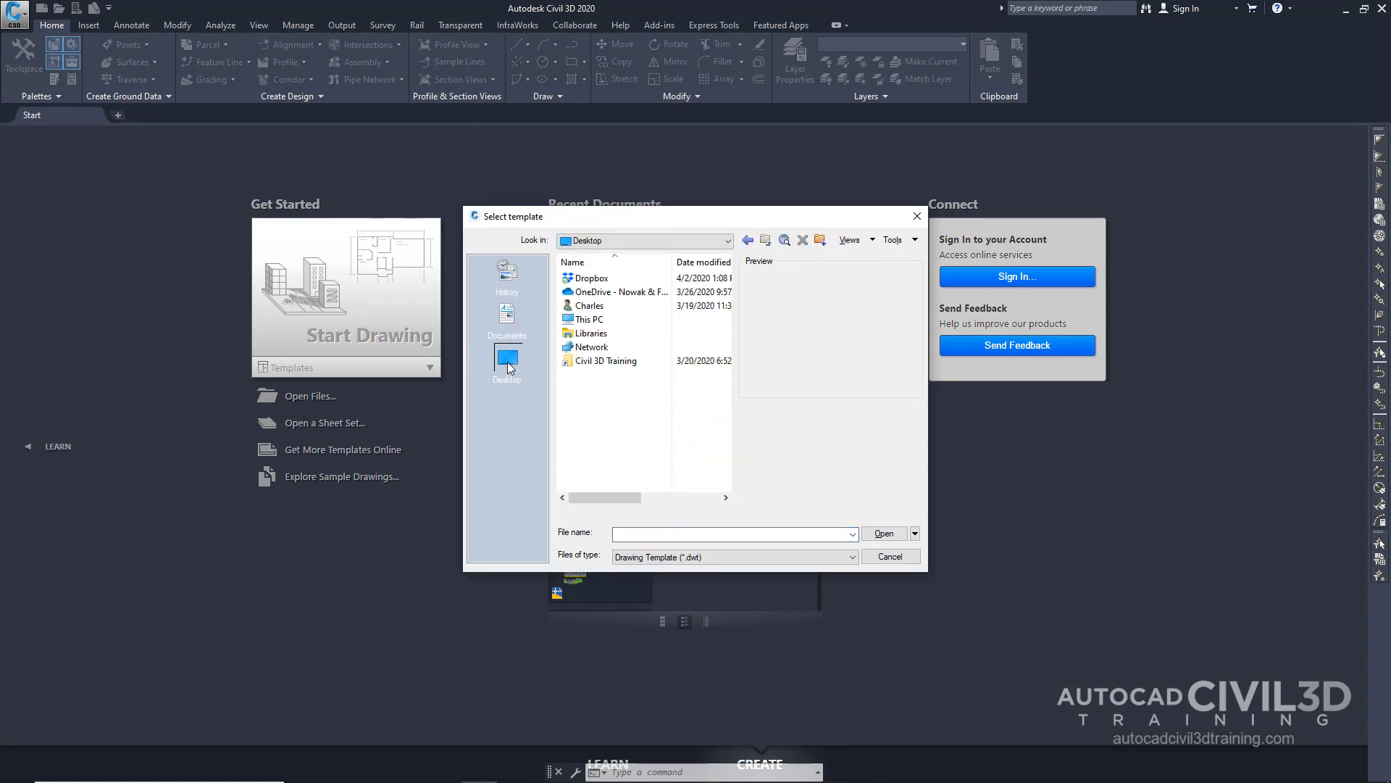
double_click(605, 362)
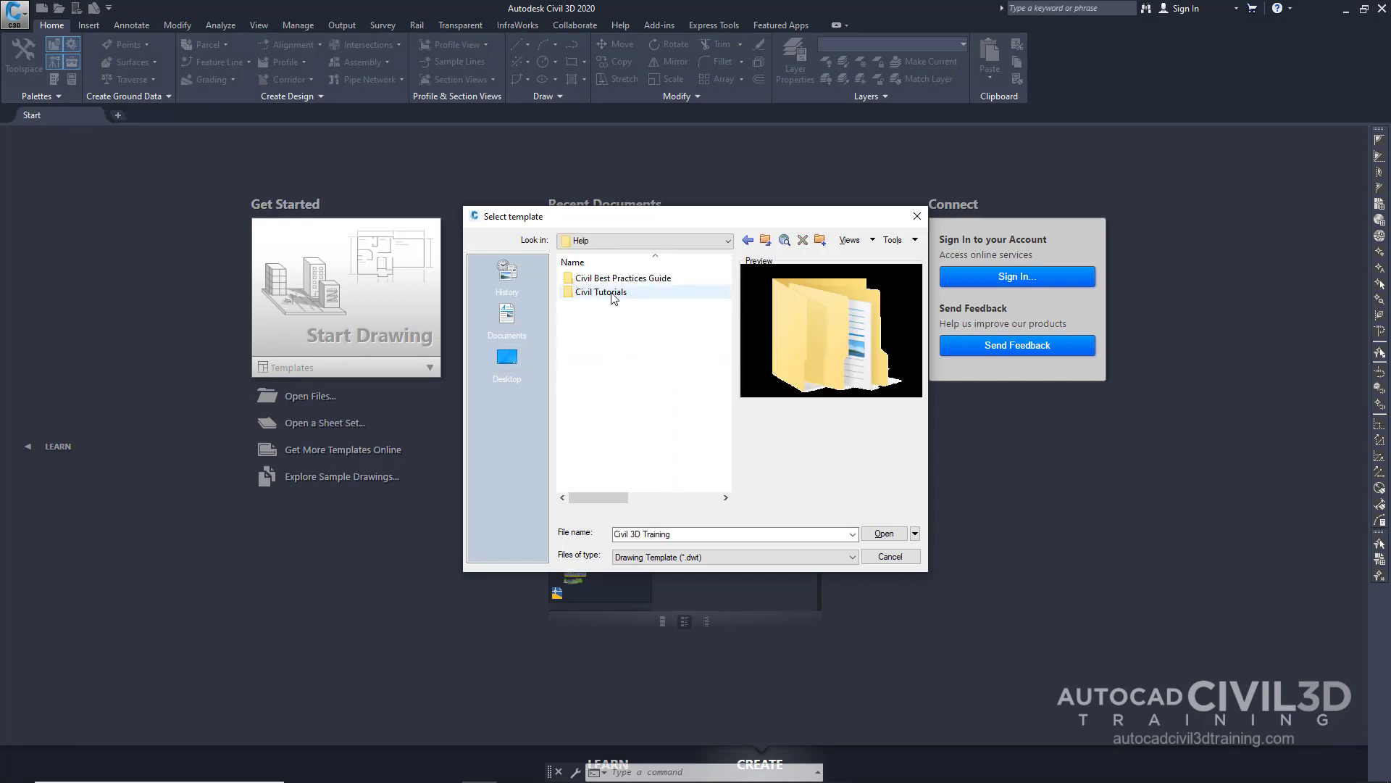
double_click(601, 292)
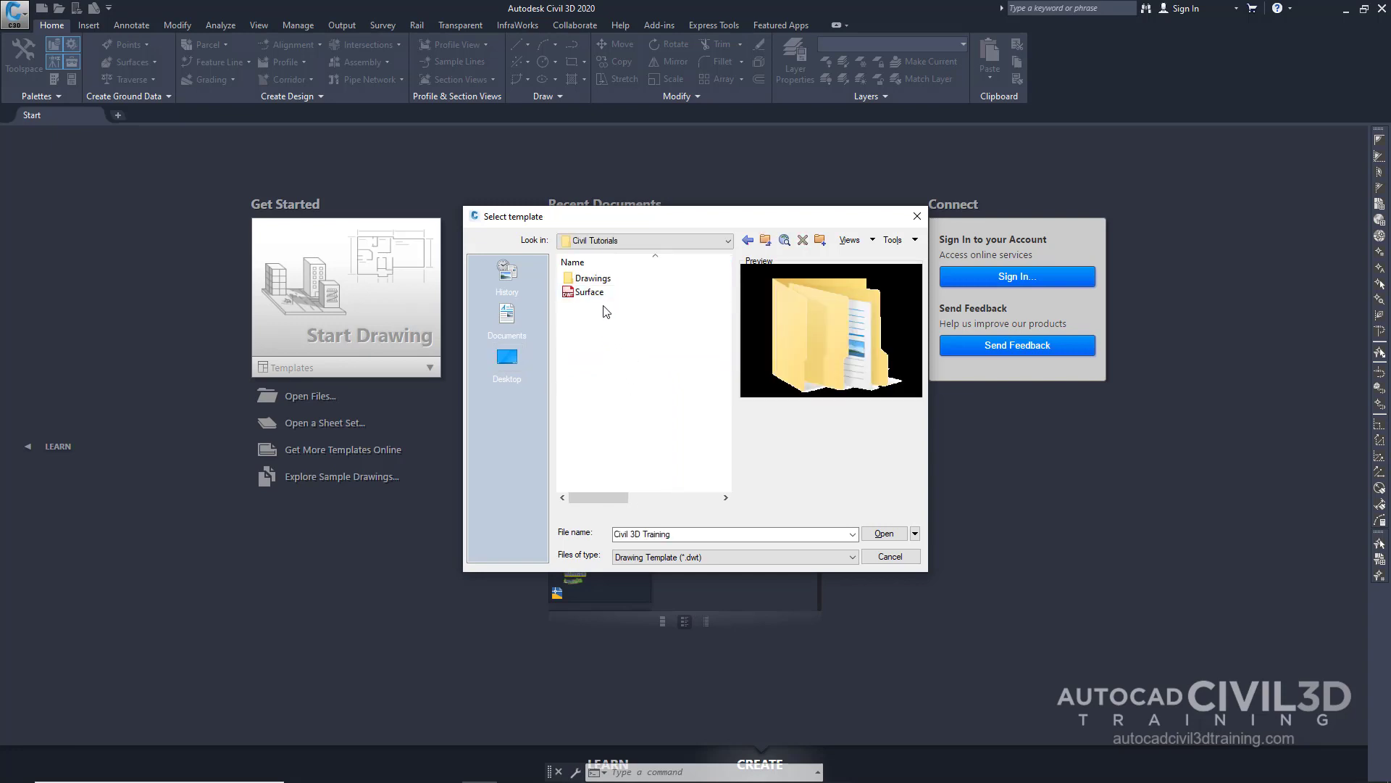
click(593, 295)
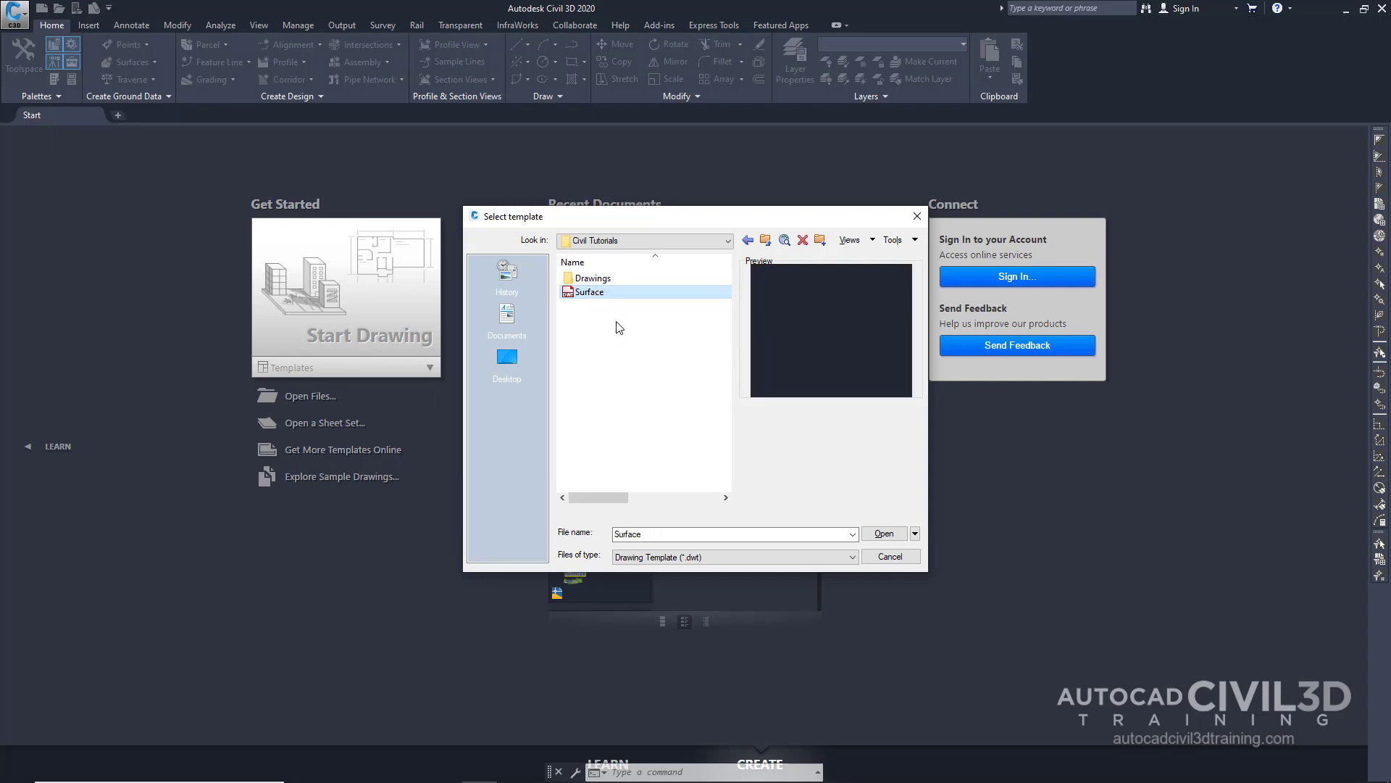
click(884, 534)
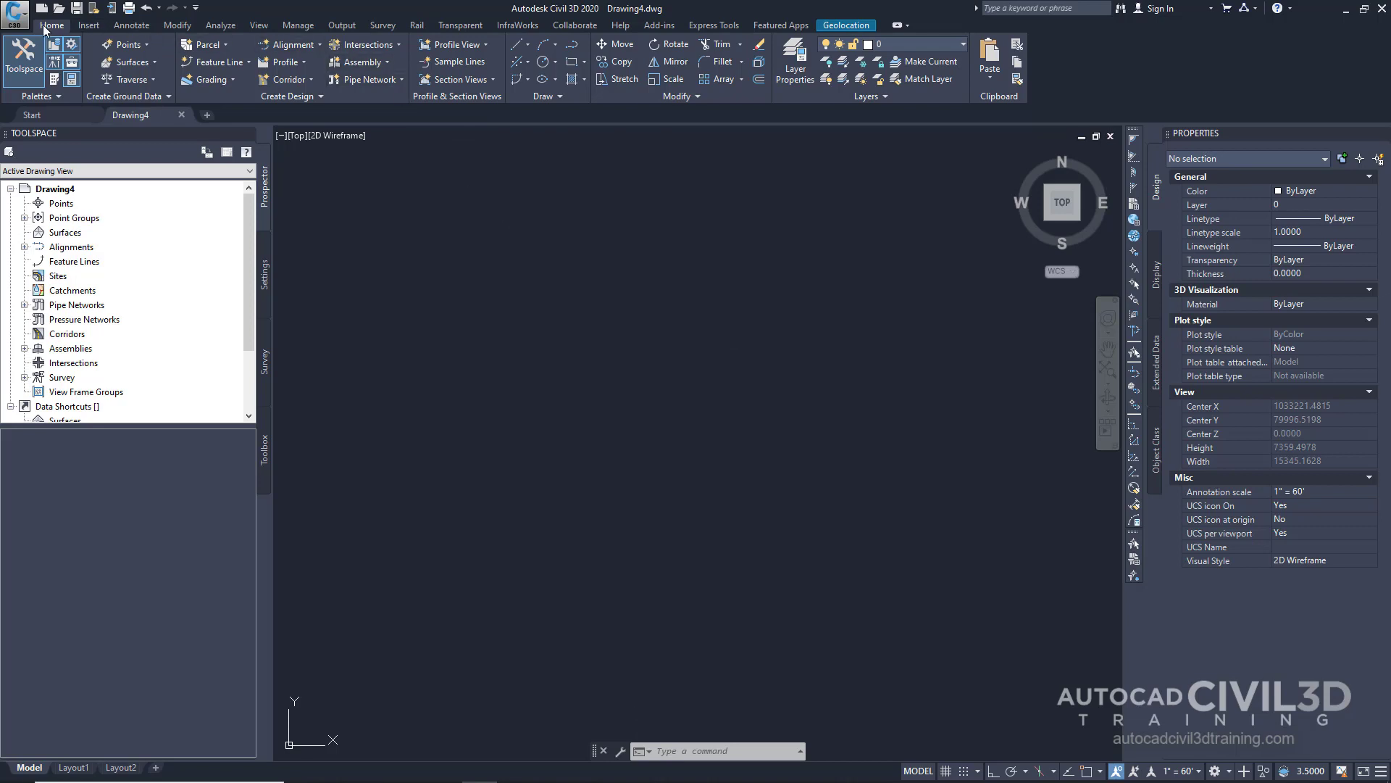
Choose Create Surface from the Home tab's Surfaces dropdown to bring up the TIN surface settings
click(157, 66)
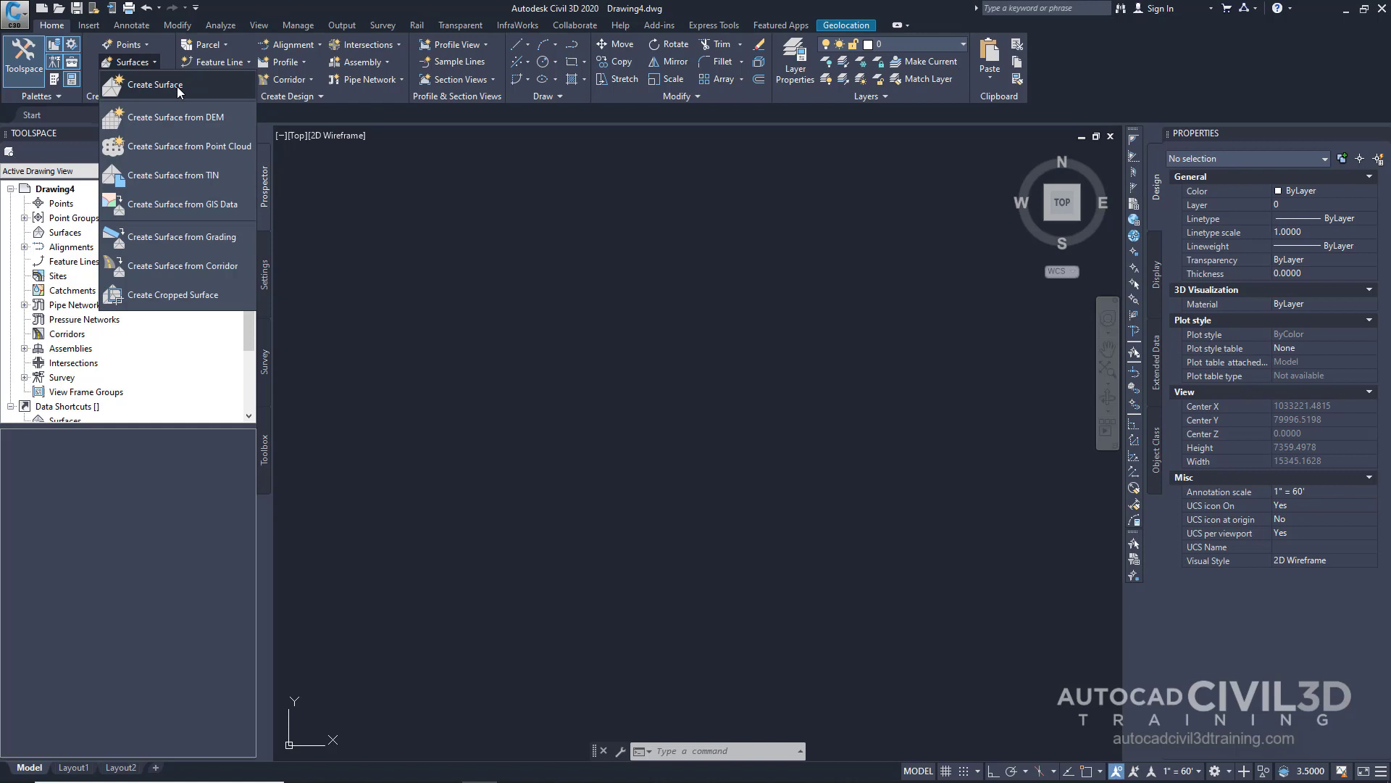
click(177, 87)
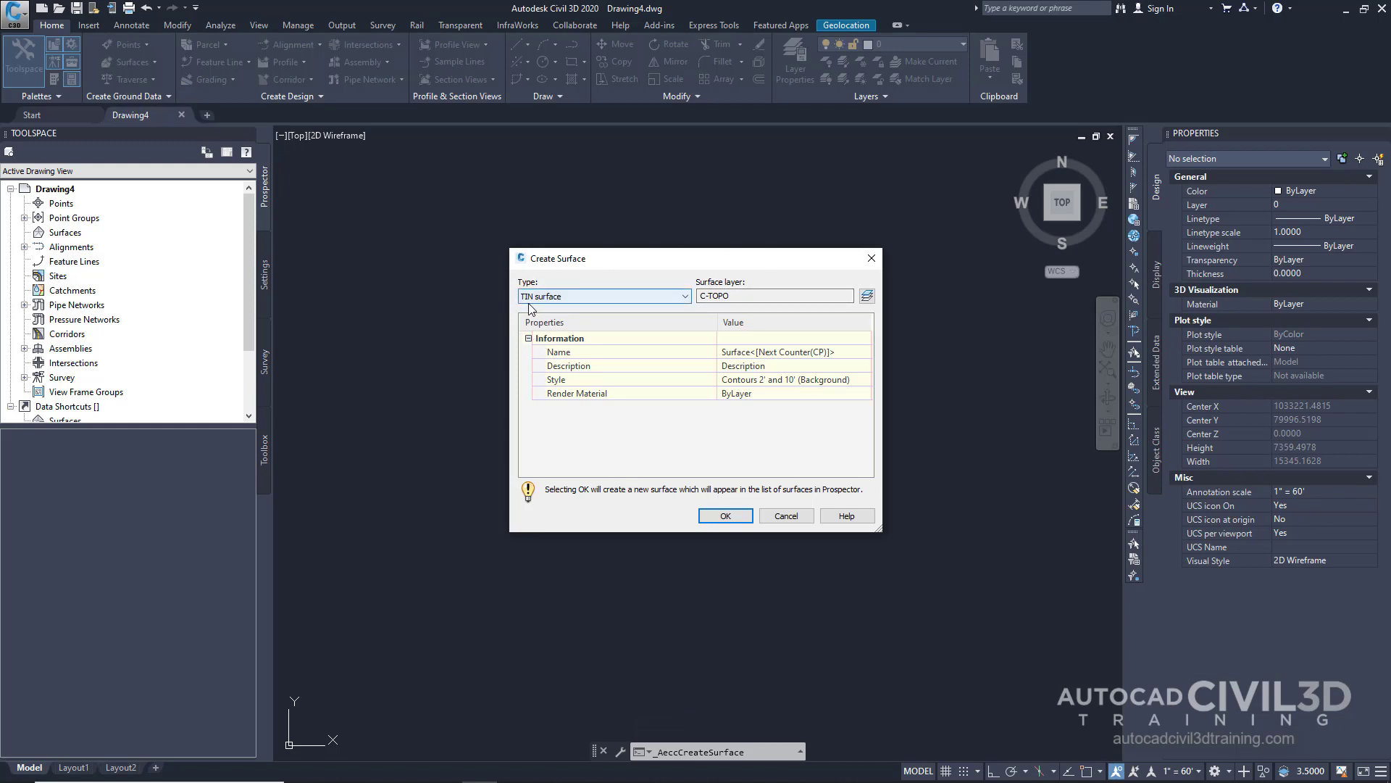
click(573, 297)
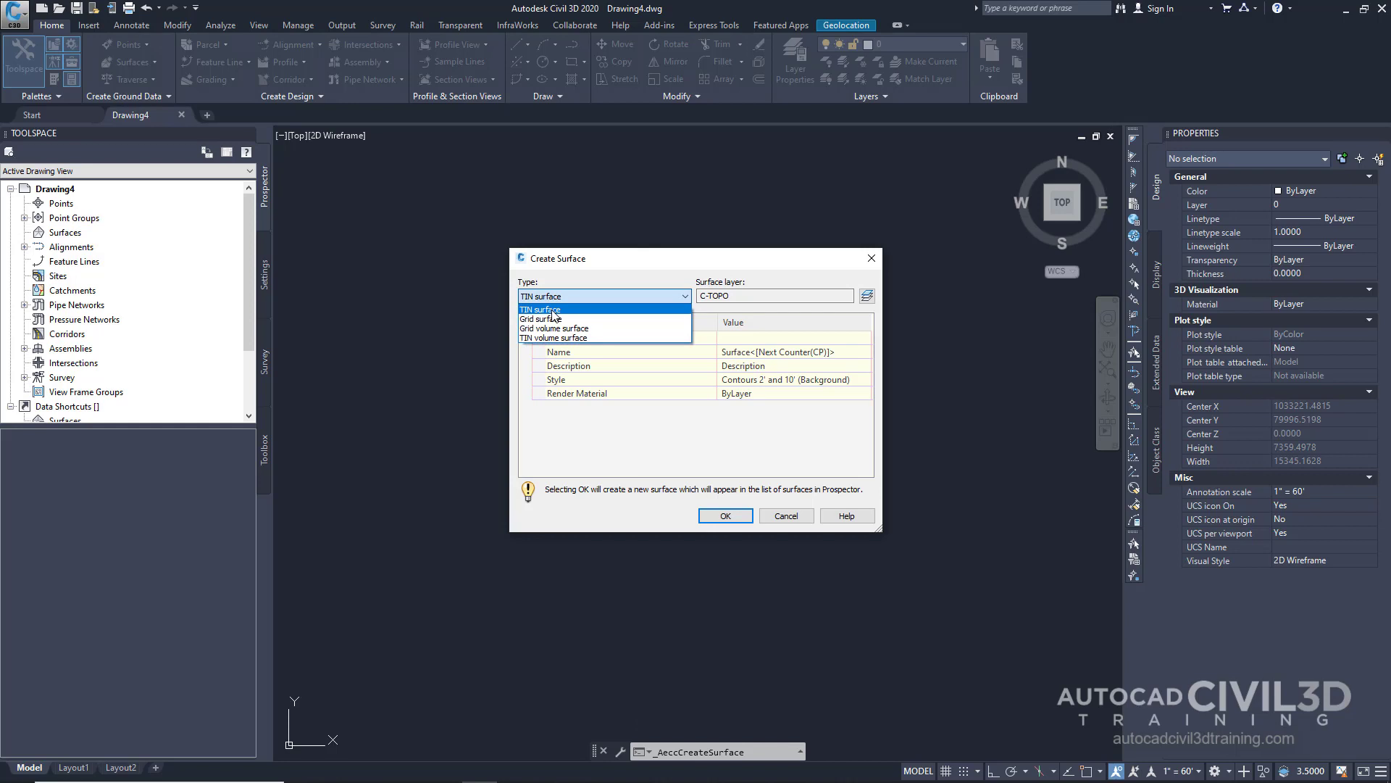
click(627, 277)
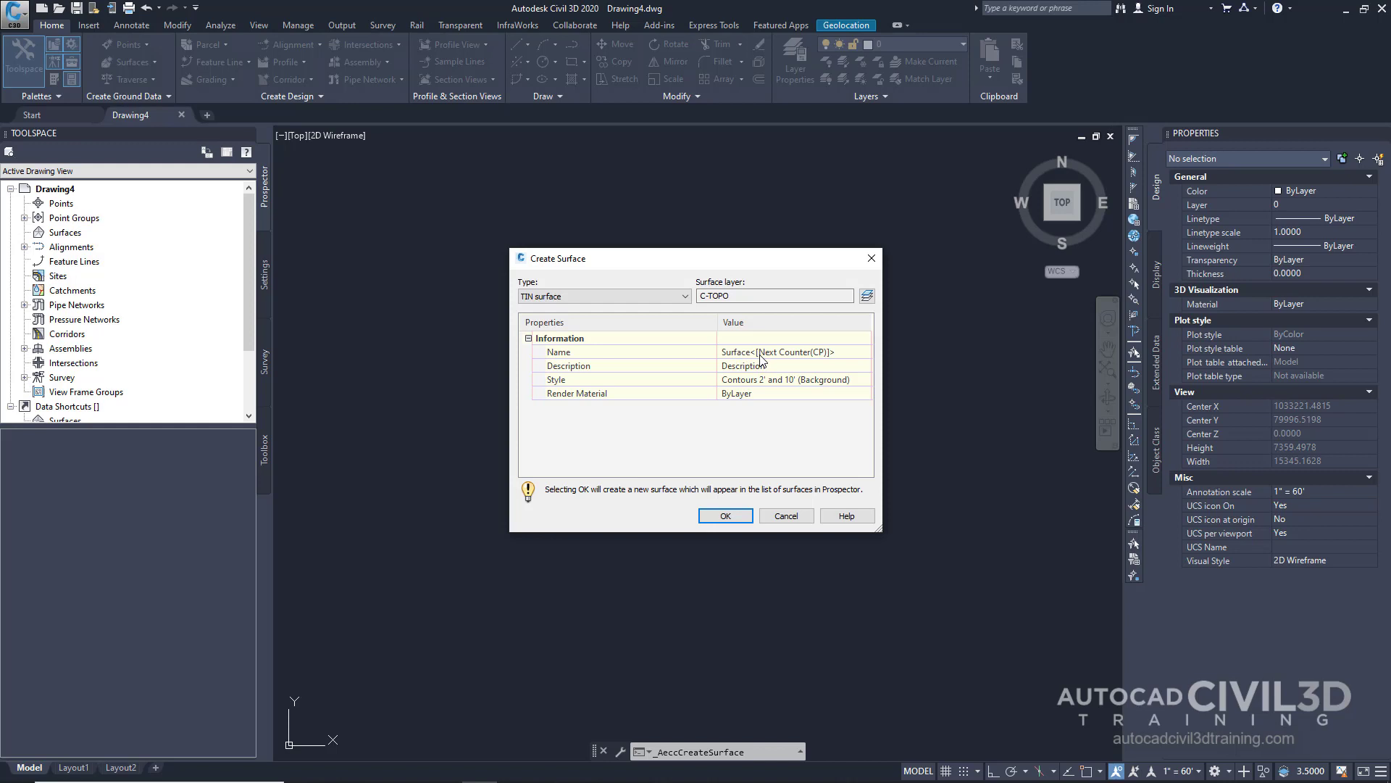
Name the surface EG, described as 'Existing Ground surface from imported point data'
click(823, 351)
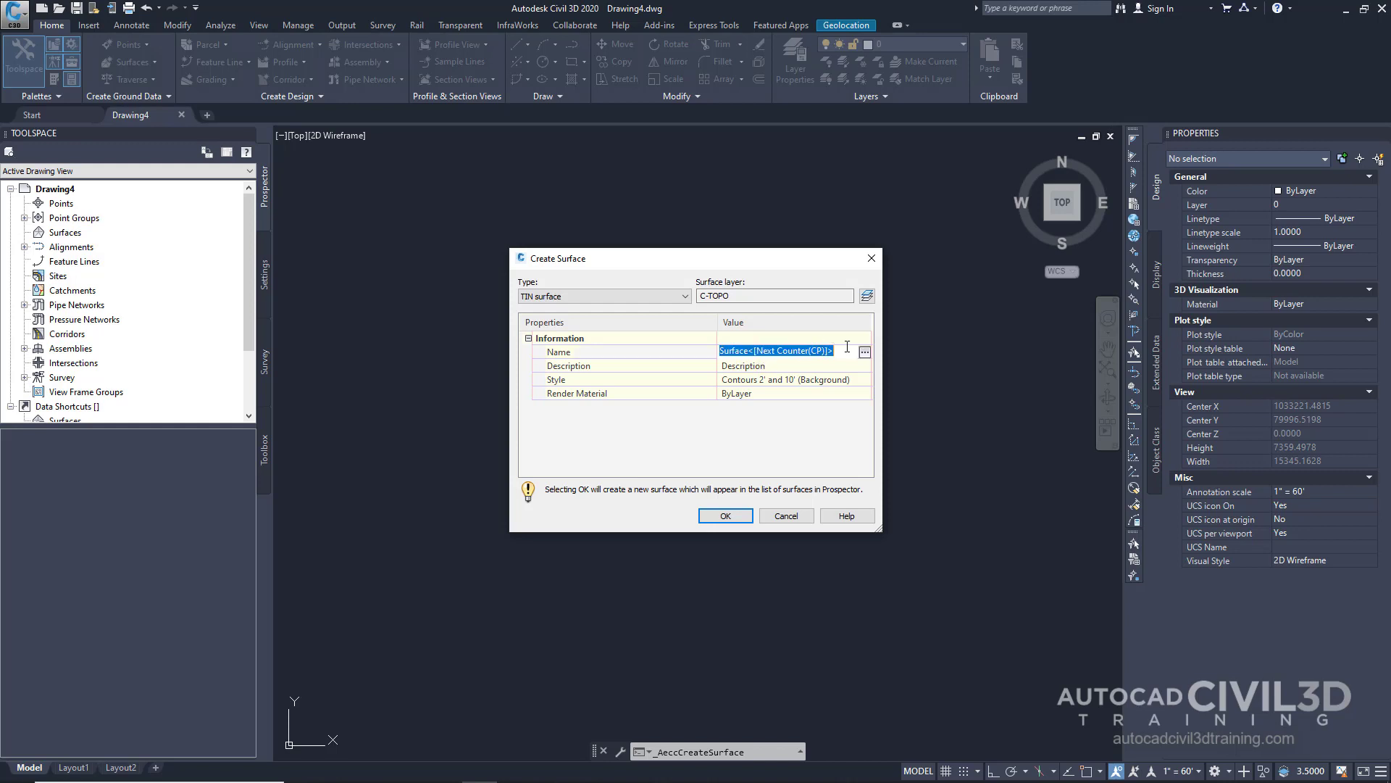
text(EG)
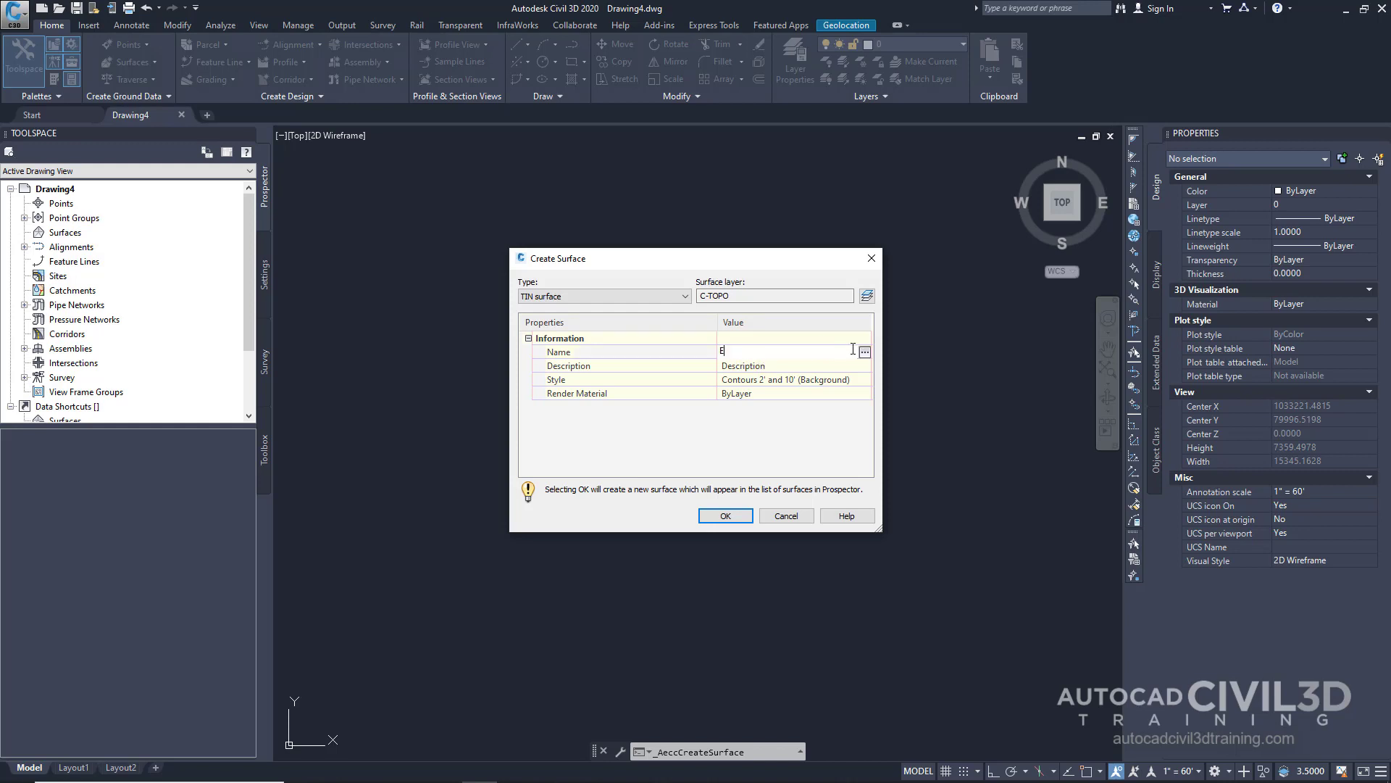
click(768, 366)
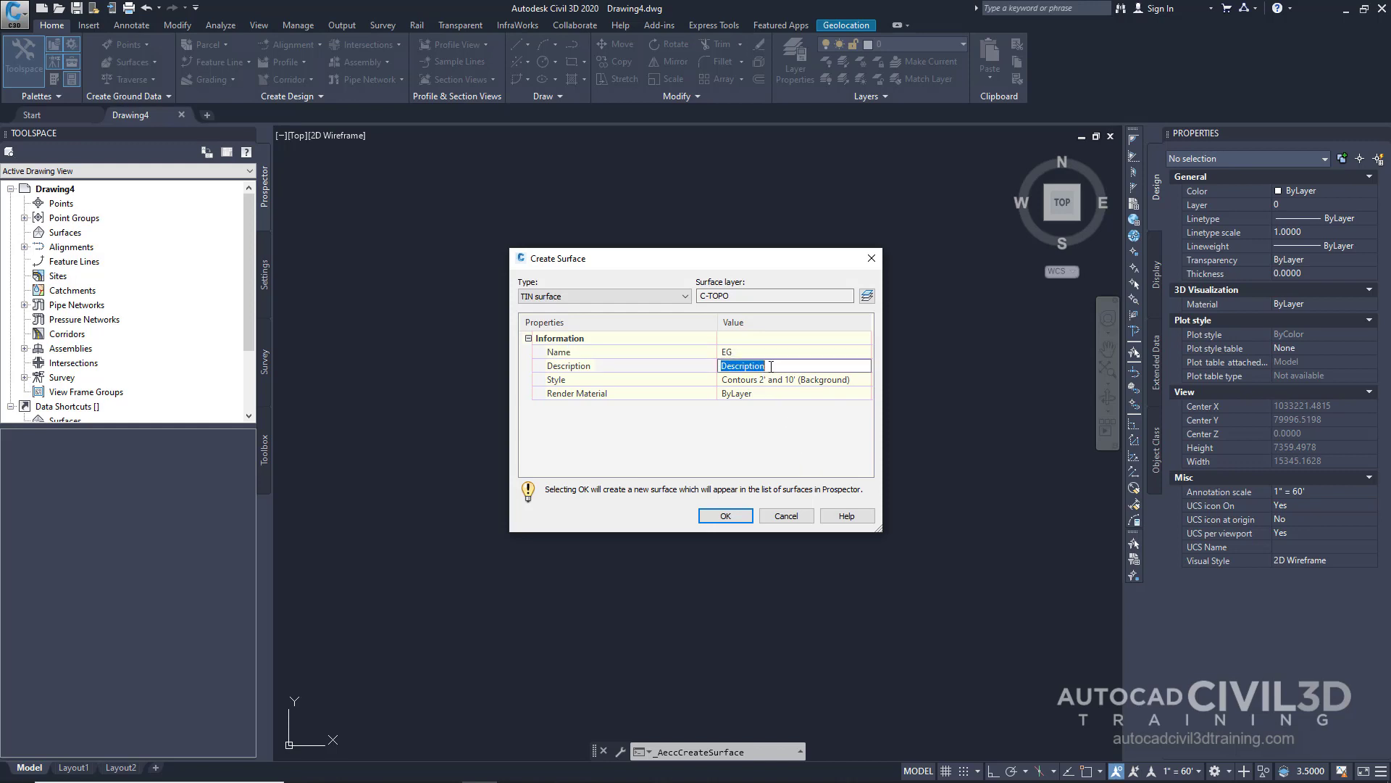
text(E)
text(ingGround )
text(surface from i)
text(mported )
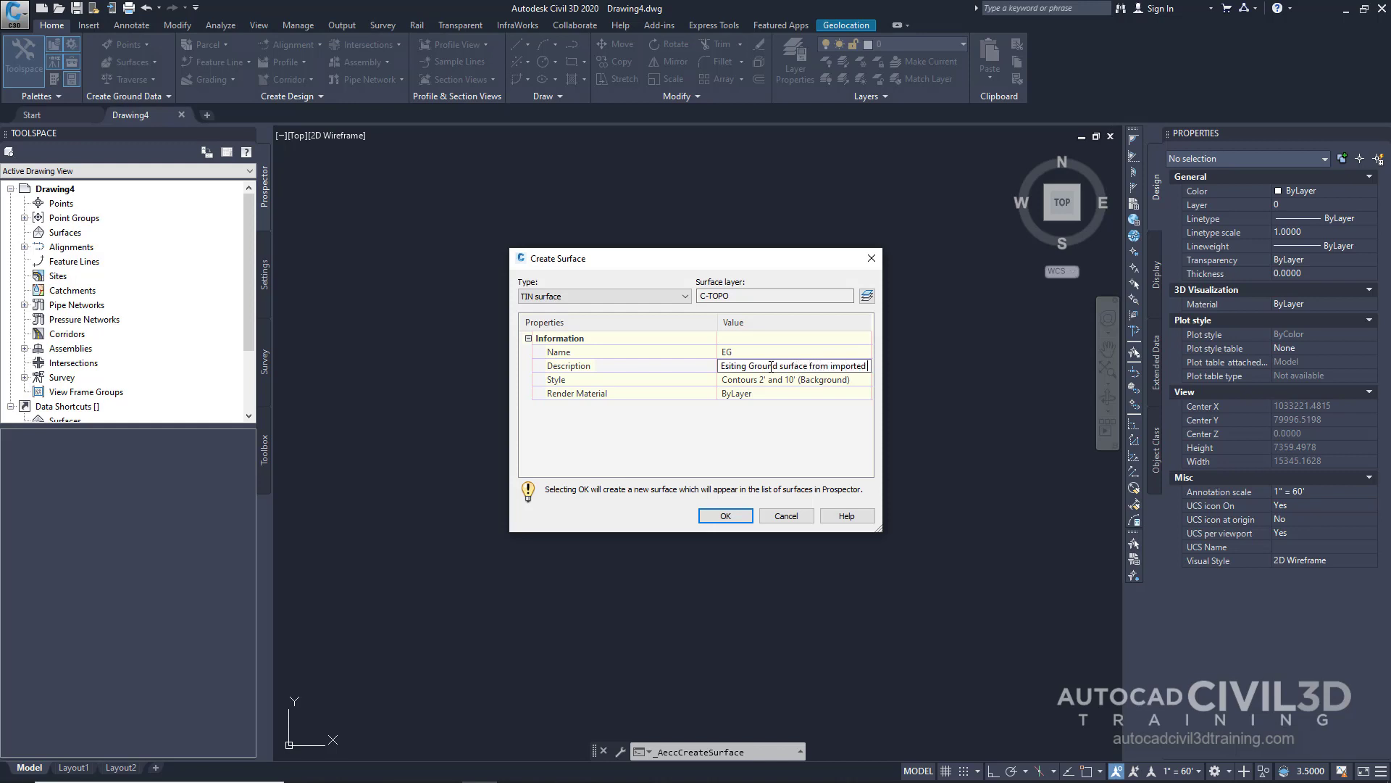
text(point dat)
text(a)
click(775, 431)
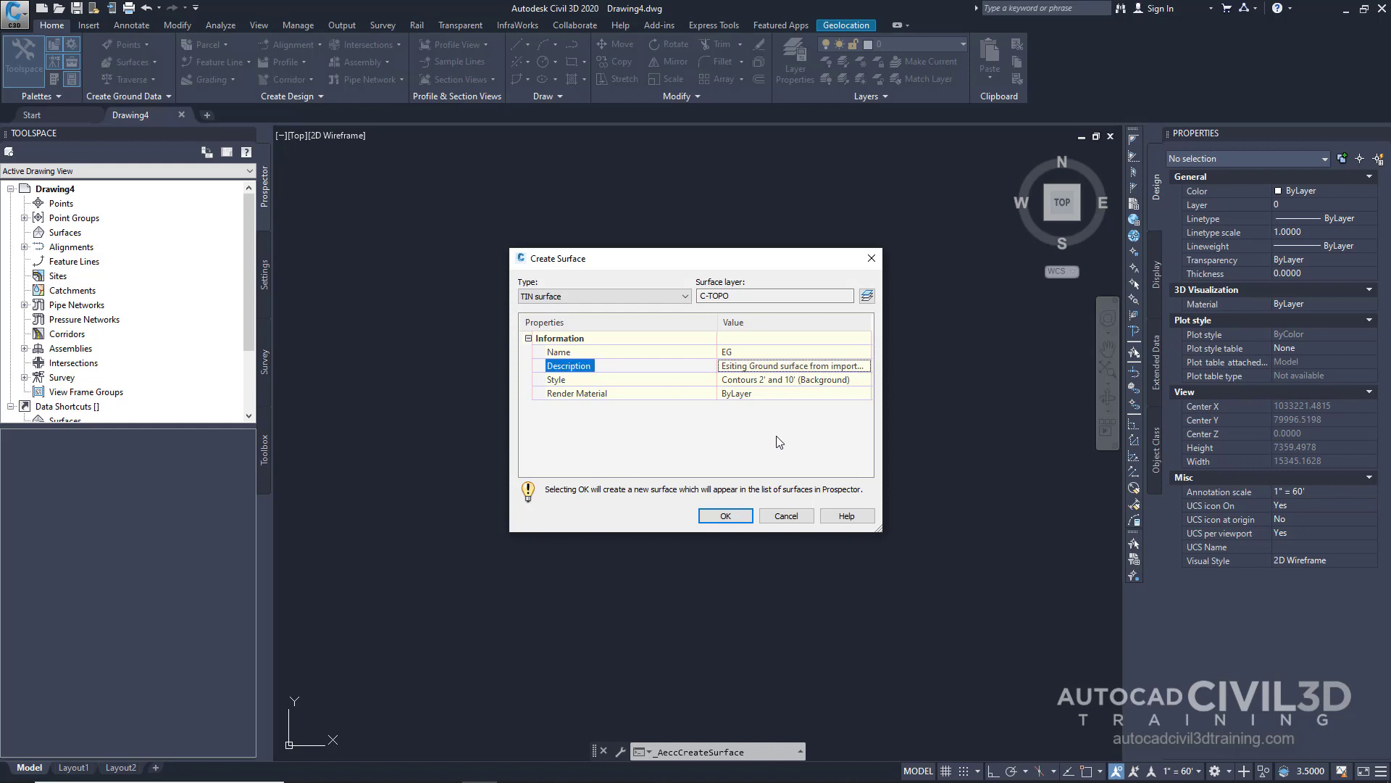
Set the EG surface style to Points and Border and create the surface
click(803, 385)
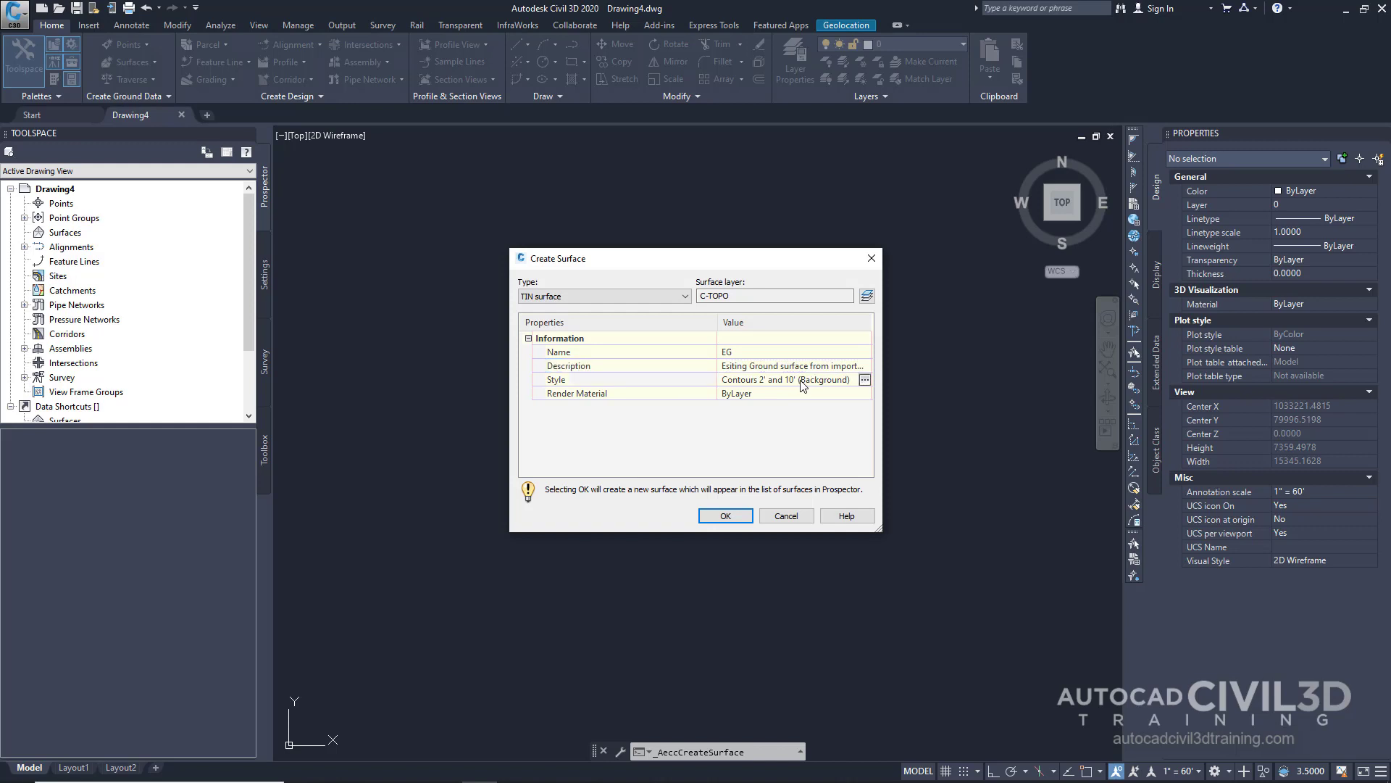
click(865, 381)
click(854, 431)
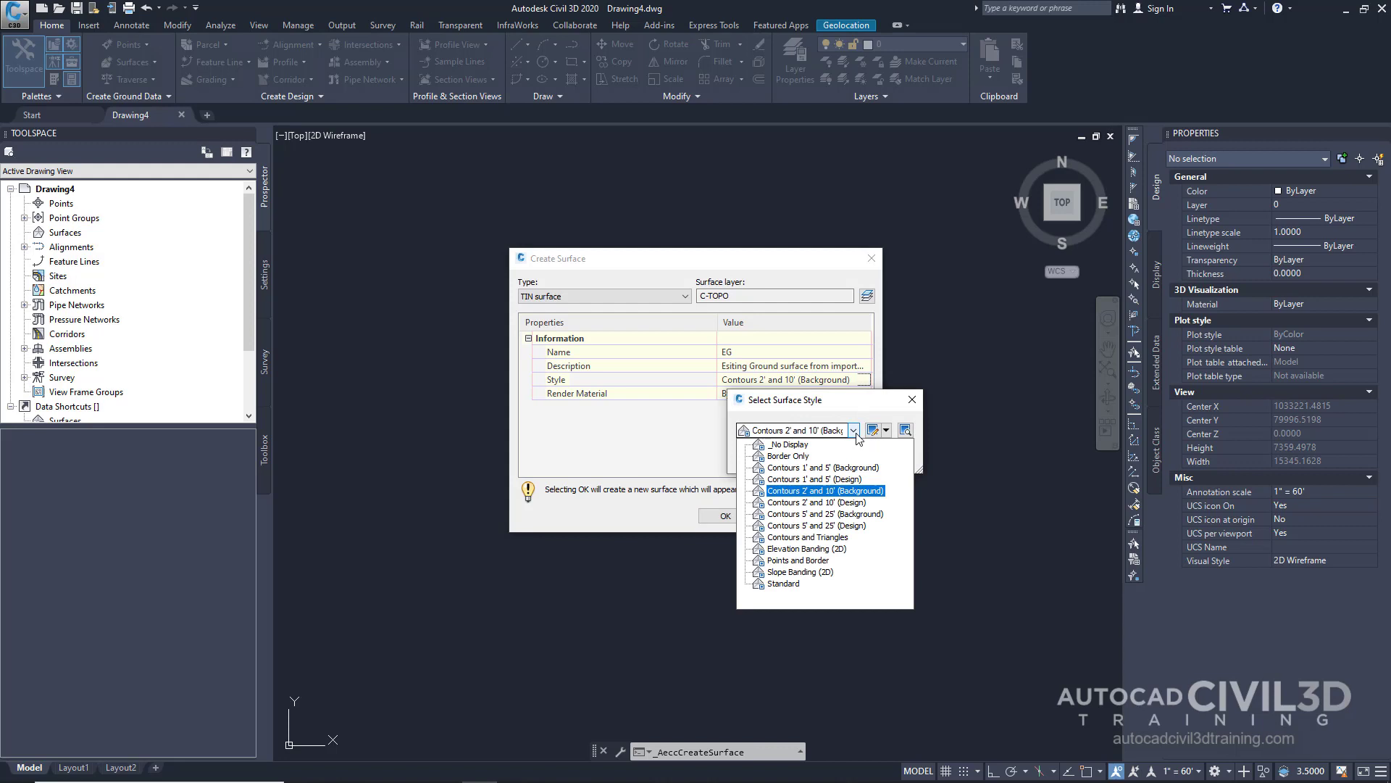
click(797, 560)
click(764, 456)
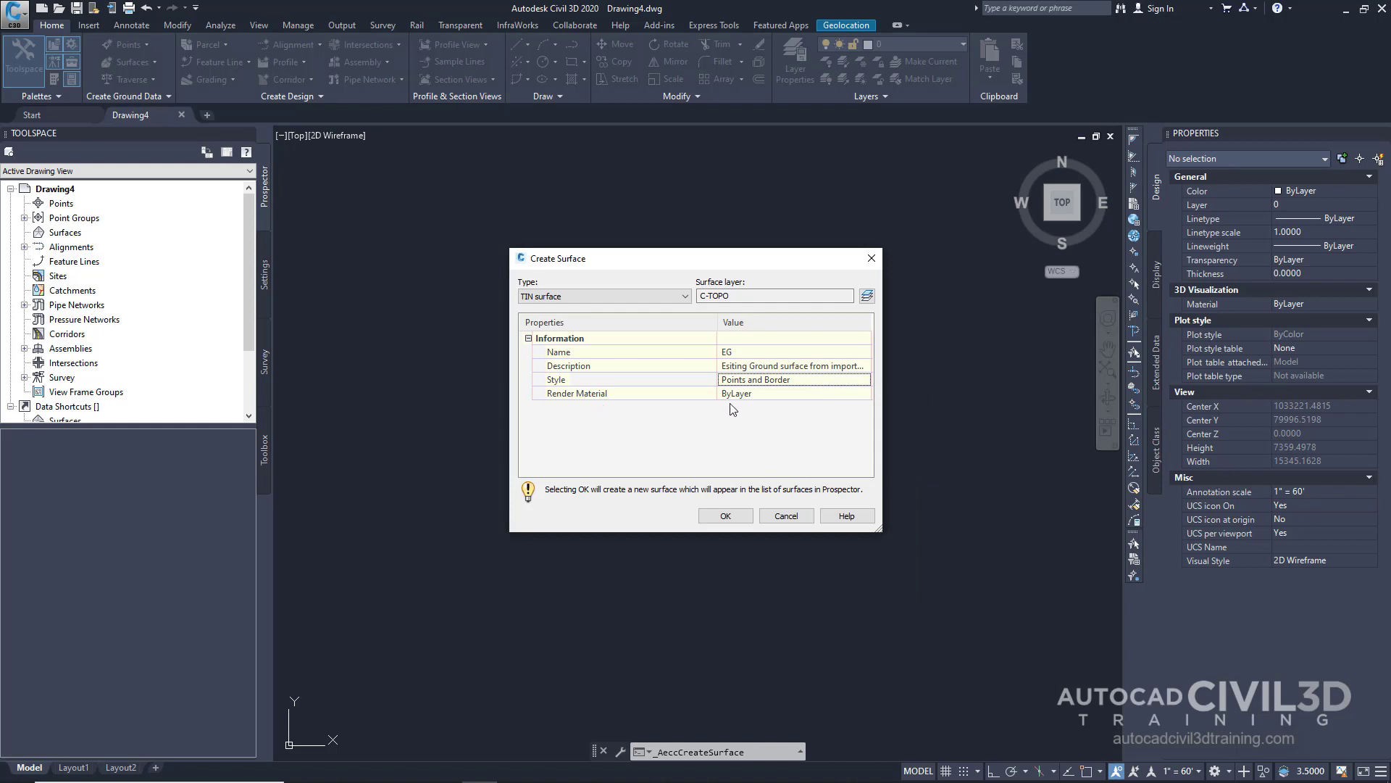
click(727, 515)
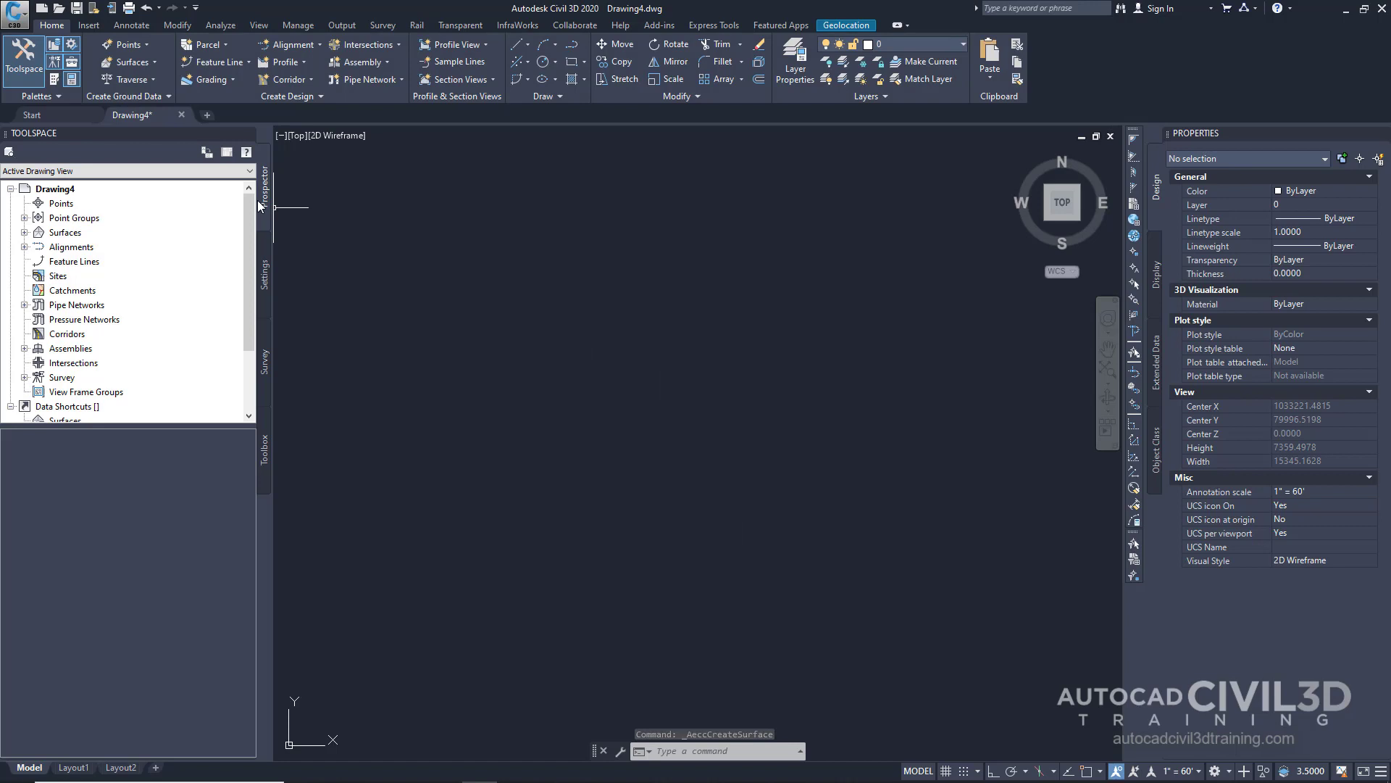
Expand Surfaces > EG > Definition in Prospector to list Boundaries, Breaklines and Point Files
click(26, 232)
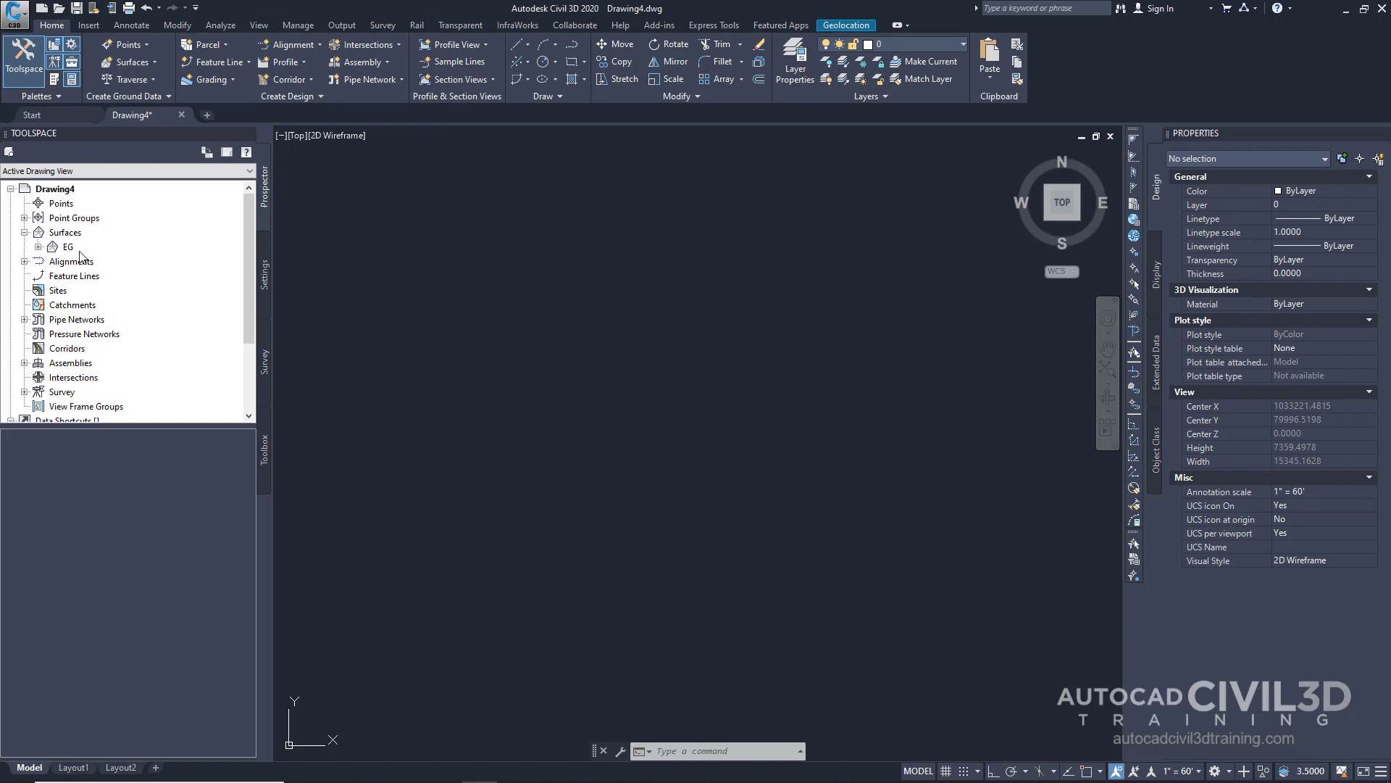
click(40, 247)
click(52, 290)
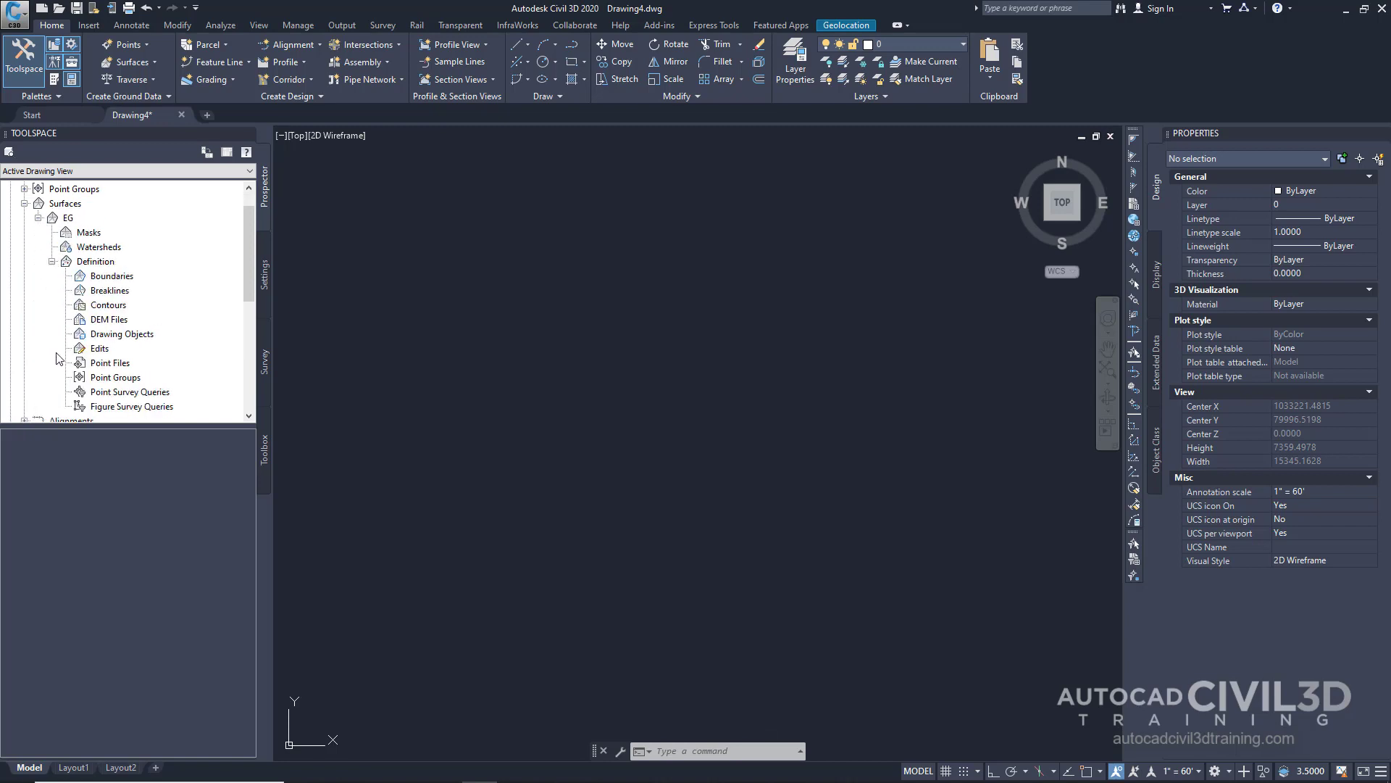